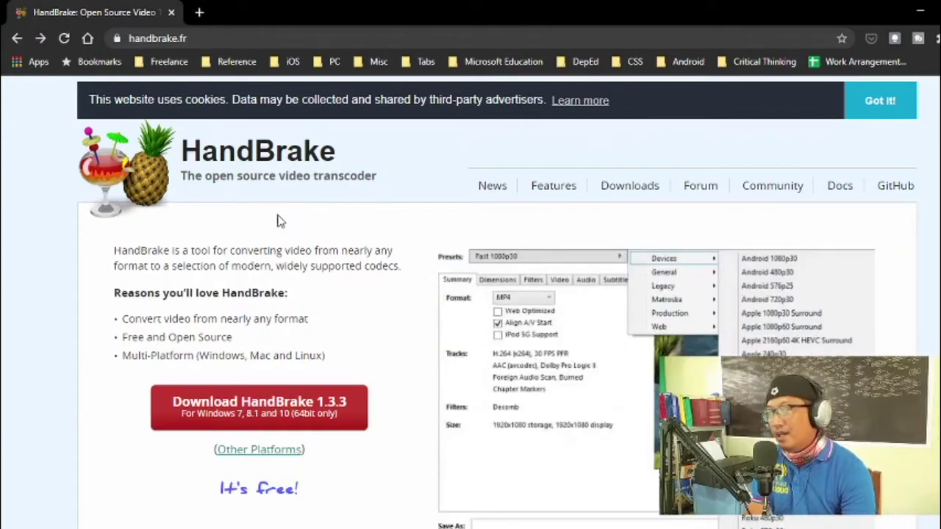
# Download the HandBrake 1.3.3 Windows installer, install the program and launch HandBrake from the desktop
pyautogui.click(268, 413)
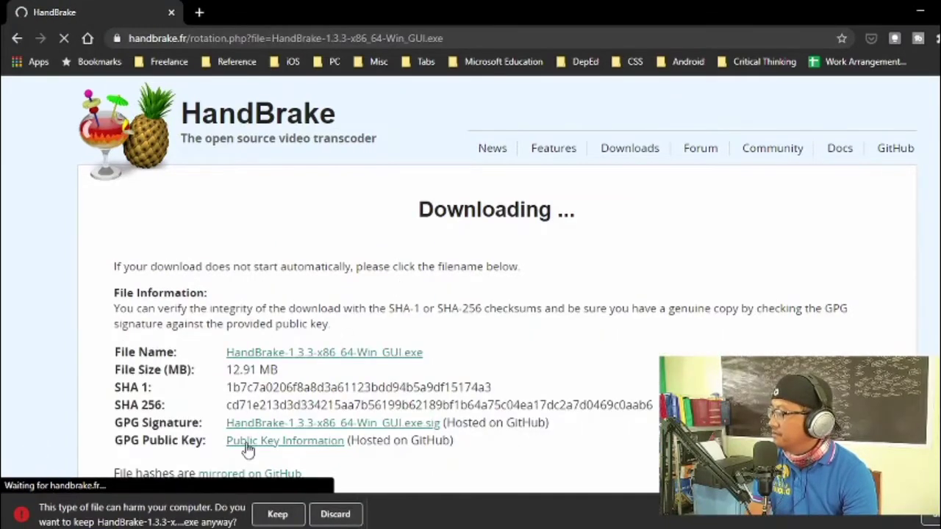
pyautogui.click(266, 515)
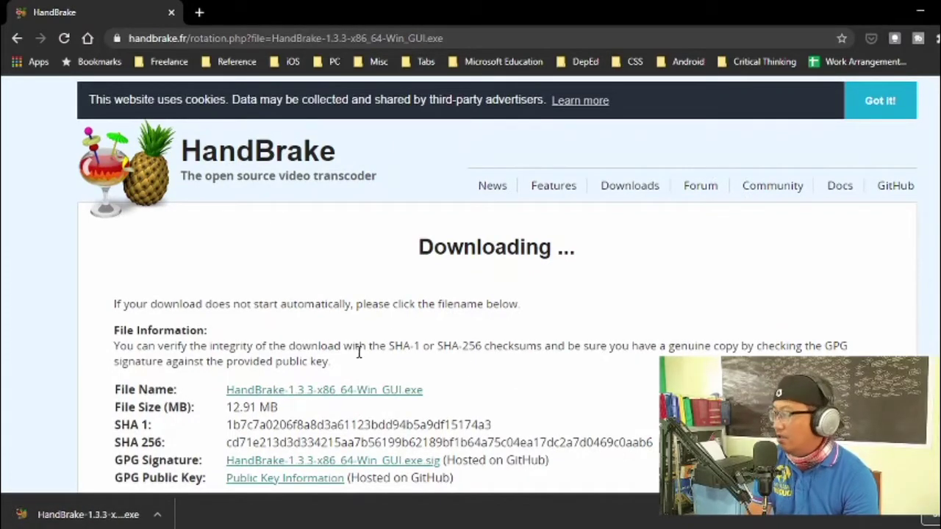
pyautogui.click(92, 514)
pyautogui.click(539, 405)
pyautogui.click(536, 406)
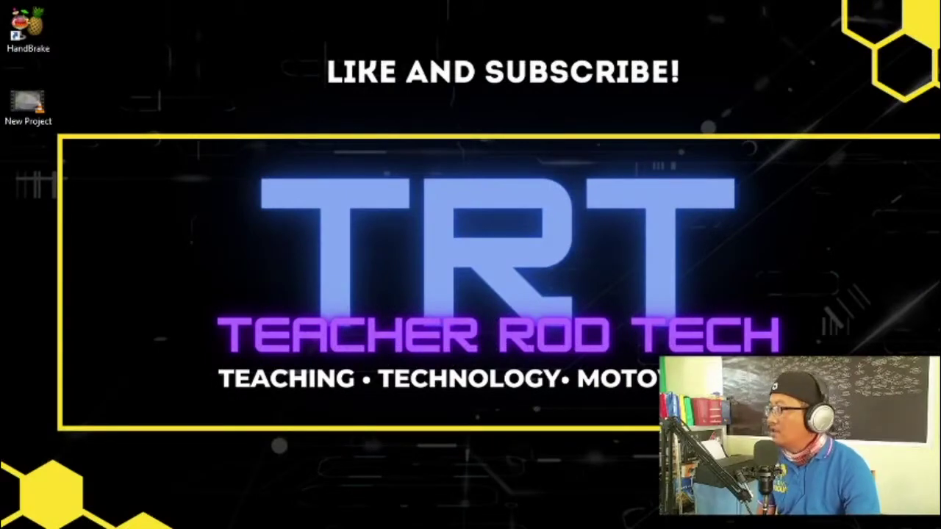
pyautogui.doubleClick(28, 33)
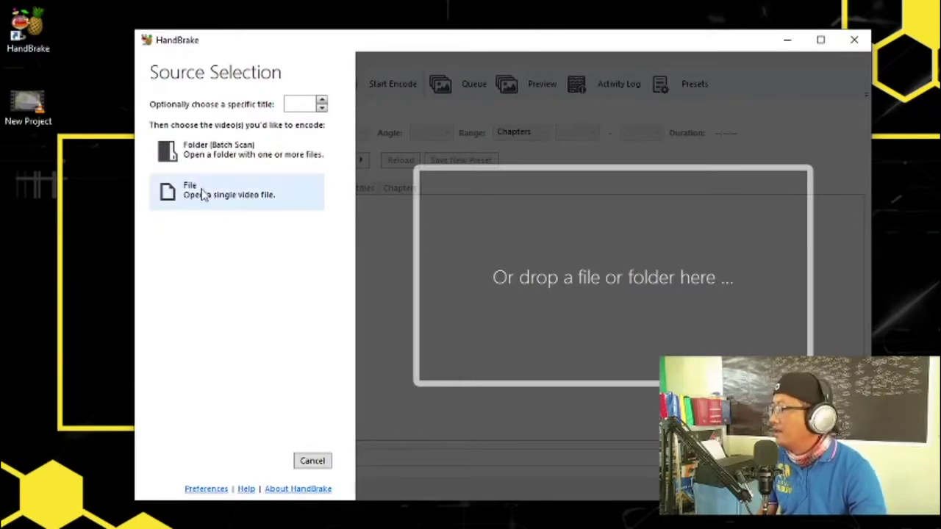
# Check the file size of the New Project video on the desktop in its file properties
pyautogui.doubleClick(47, 120)
pyautogui.rightClick(46, 116)
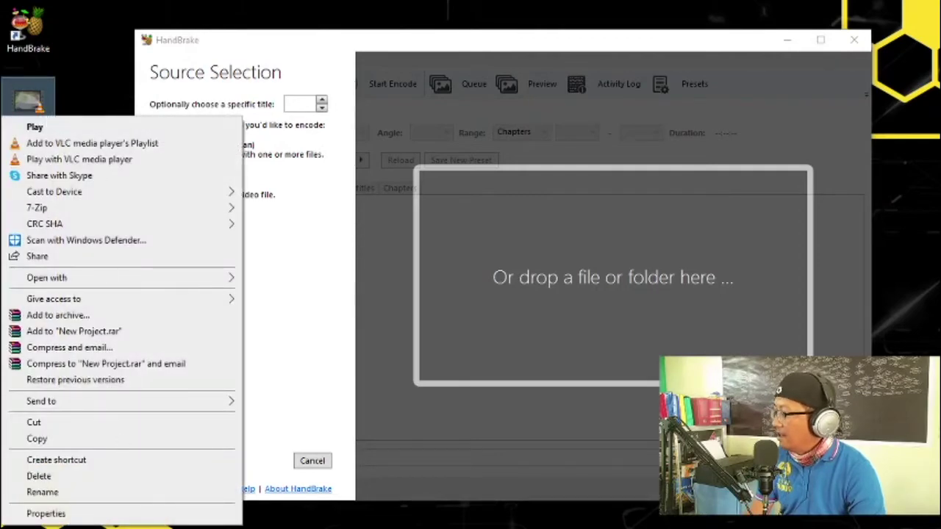
pyautogui.click(190, 519)
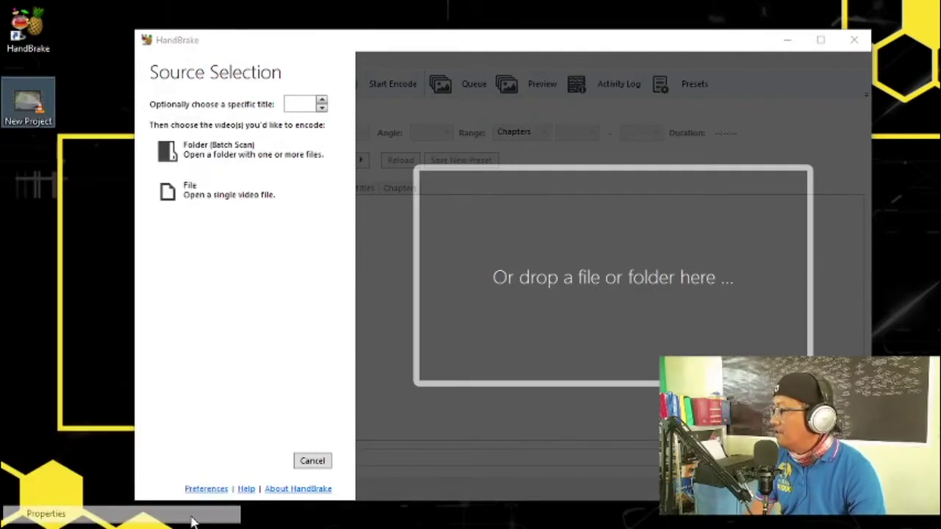
pyautogui.moveTo(184, 143); pyautogui.dragTo(526, 118)
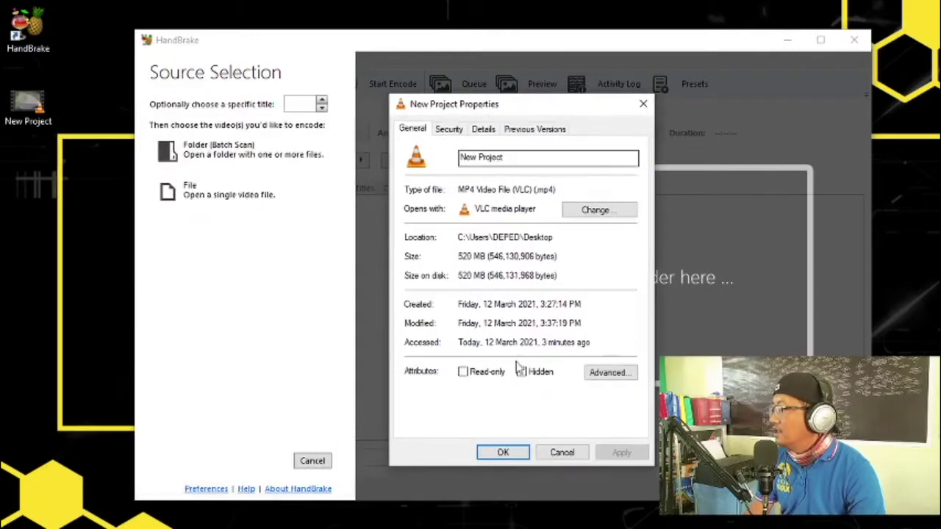
pyautogui.moveTo(485, 257); pyautogui.dragTo(463, 257)
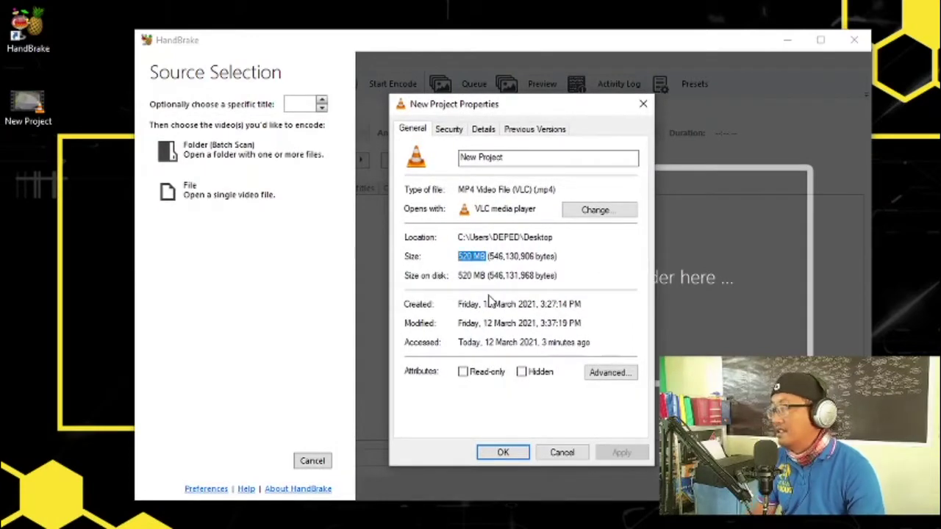
pyautogui.press('Escape')
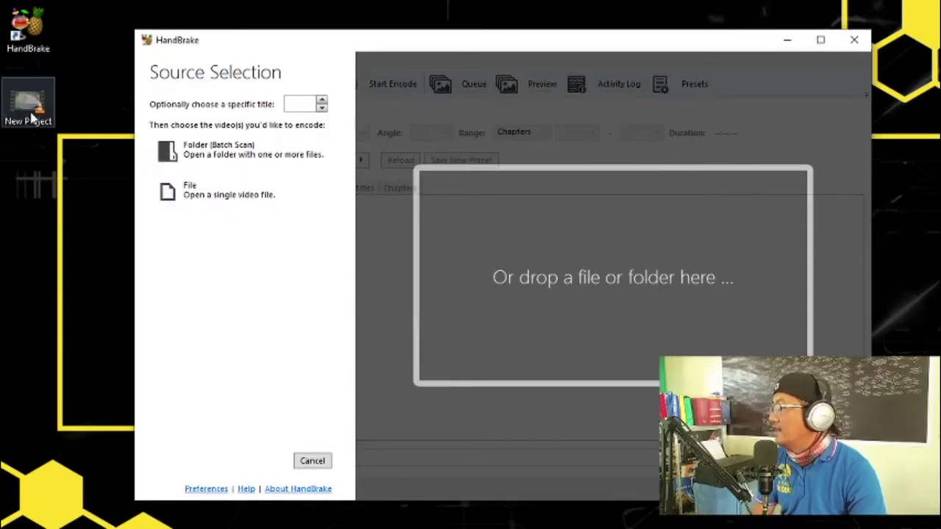
# Load the New Project video as the source and apply the web preset Vimeo YouTube HQ 720p60
pyautogui.moveTo(33, 117); pyautogui.dragTo(521, 250)
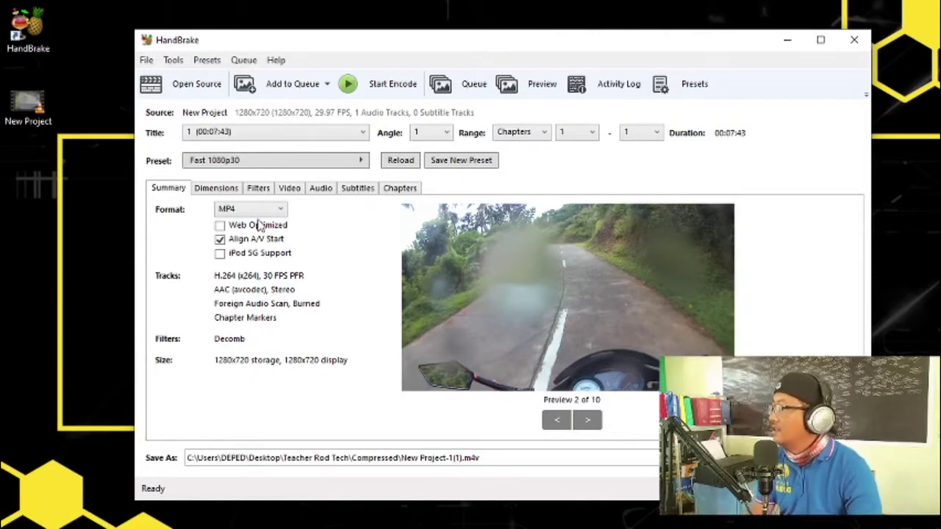
pyautogui.click(359, 165)
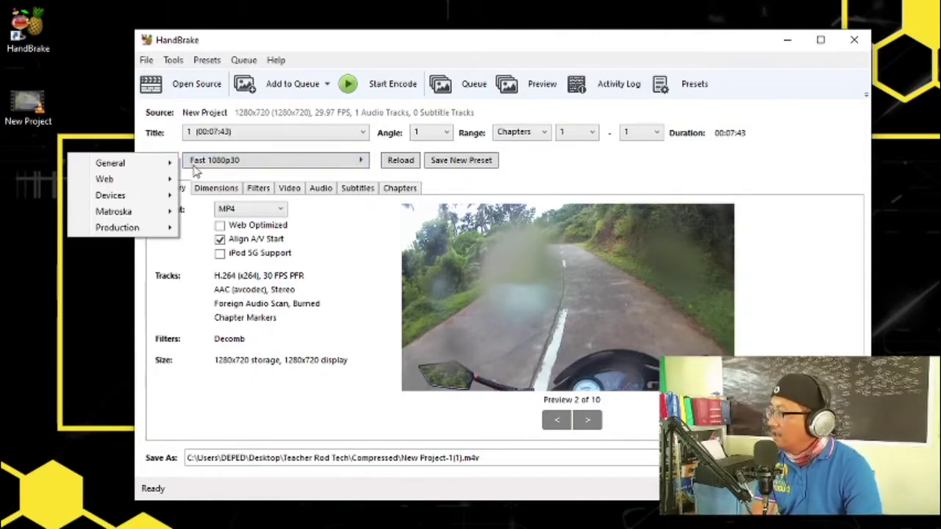
pyautogui.moveTo(191, 168)
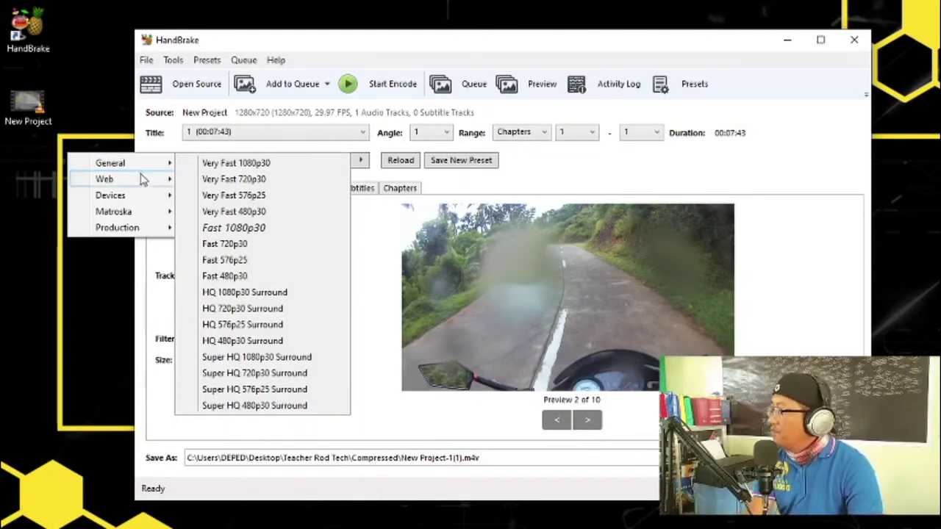
pyautogui.moveTo(145, 178)
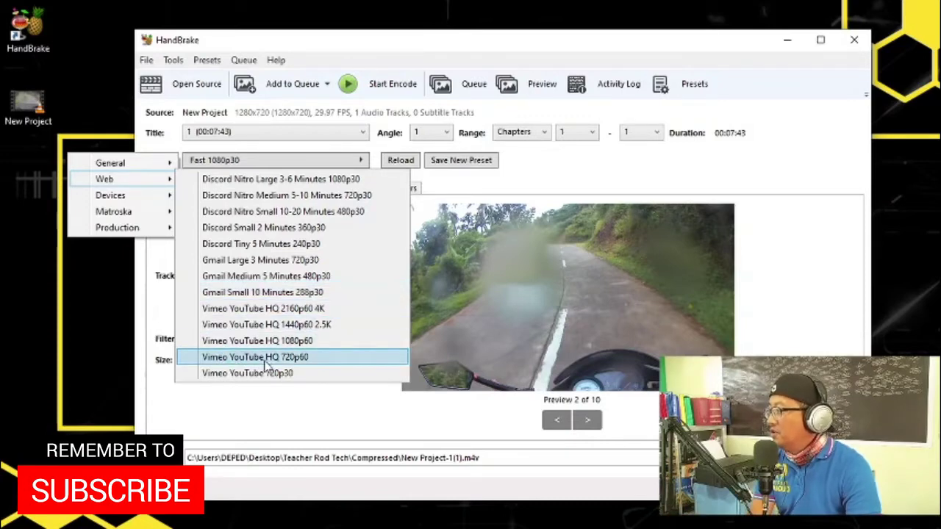
pyautogui.click(304, 359)
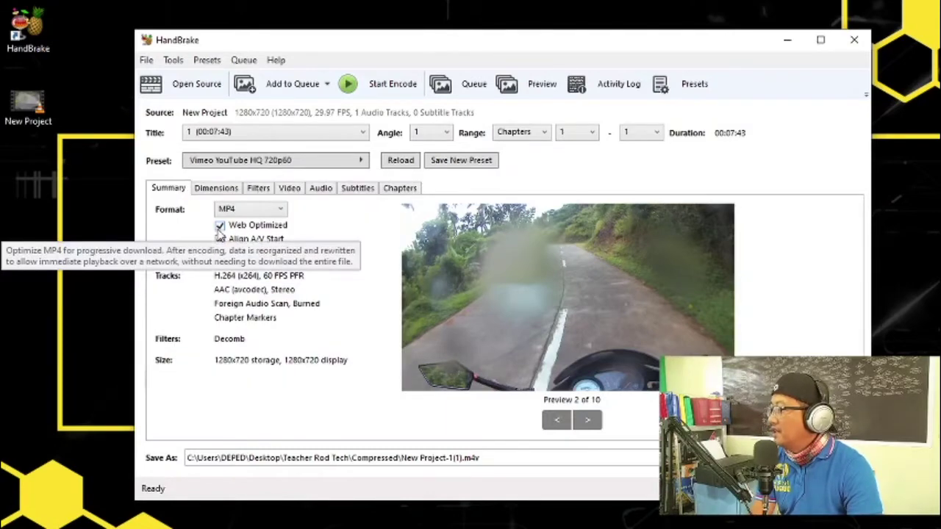
# Look over the dimension and filter settings, and set the video framerate to 30 FPS
pyautogui.click(217, 189)
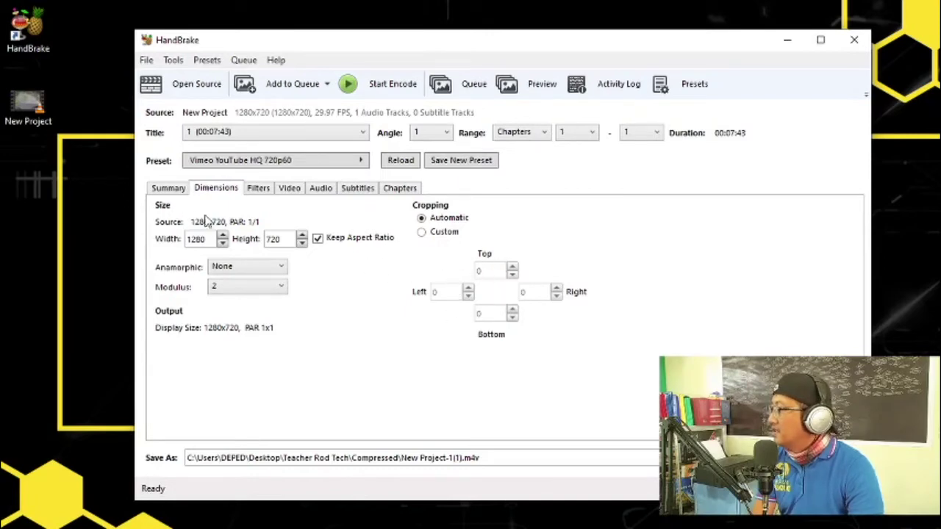
pyautogui.click(258, 192)
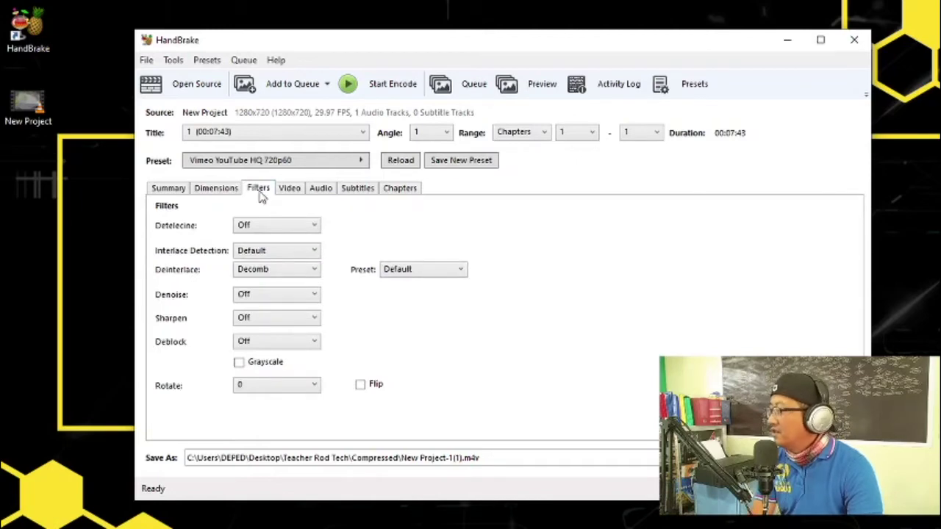
pyautogui.click(290, 191)
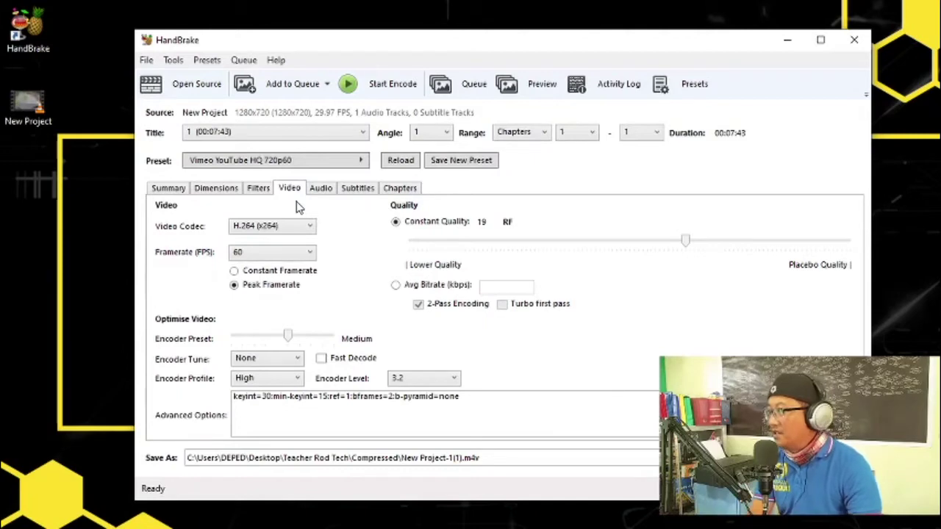
pyautogui.click(250, 252)
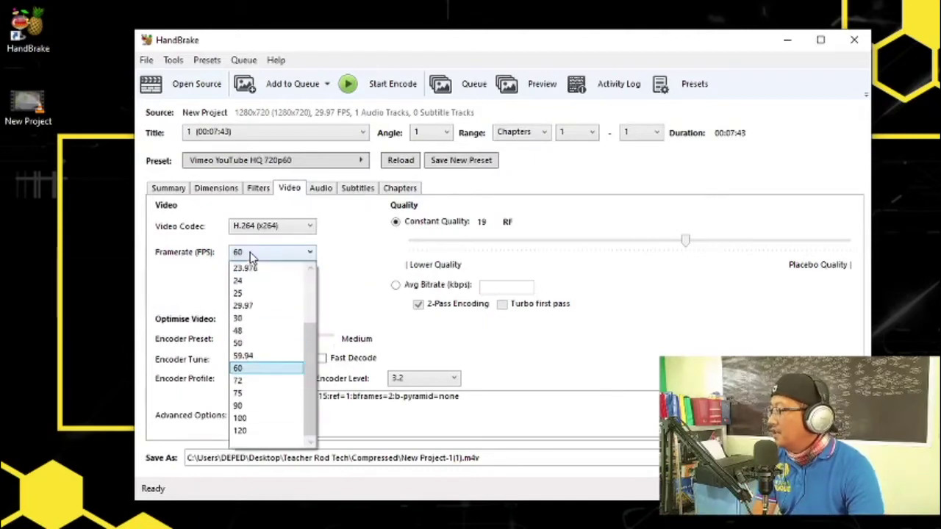
pyautogui.click(249, 318)
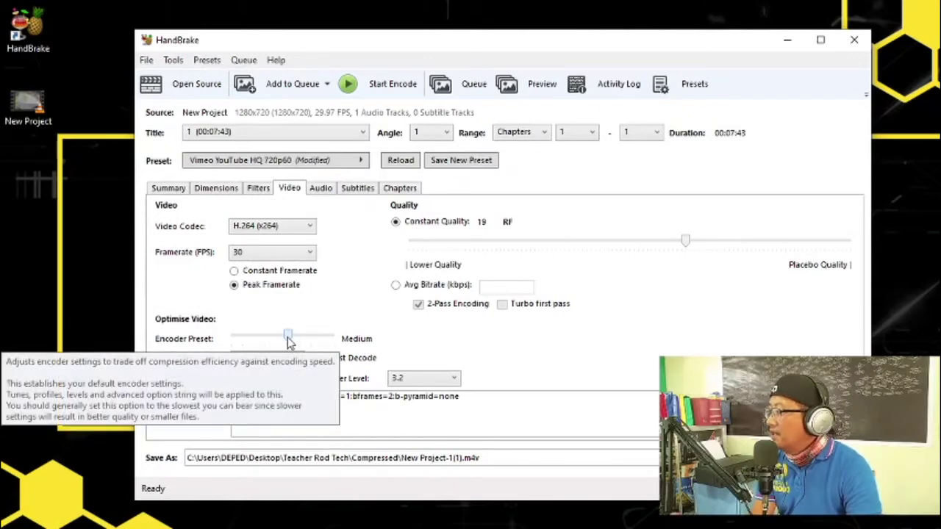
# Try the Slow encoder preset, return it to Medium, and set the constant quality to RF 23
pyautogui.moveTo(289, 339); pyautogui.dragTo(299, 339)
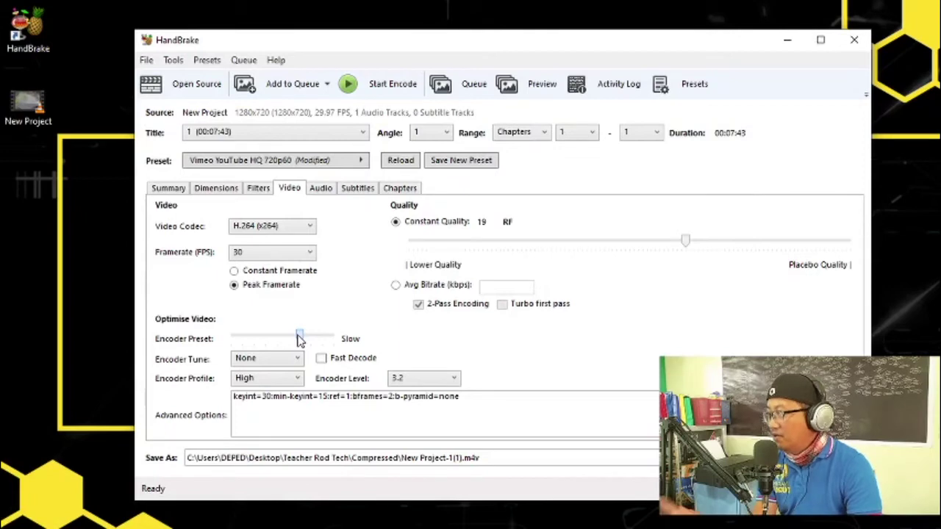
pyautogui.moveTo(299, 338); pyautogui.dragTo(291, 341)
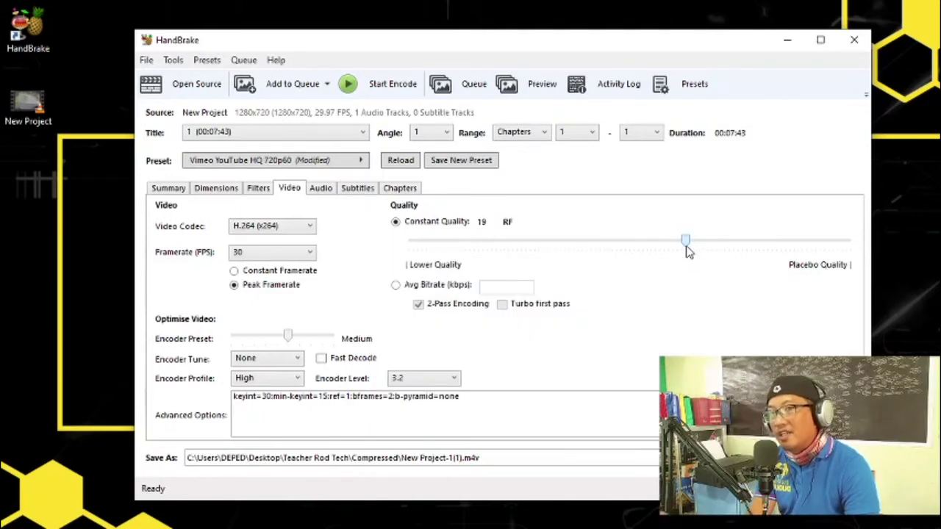
pyautogui.moveTo(687, 250); pyautogui.dragTo(650, 253)
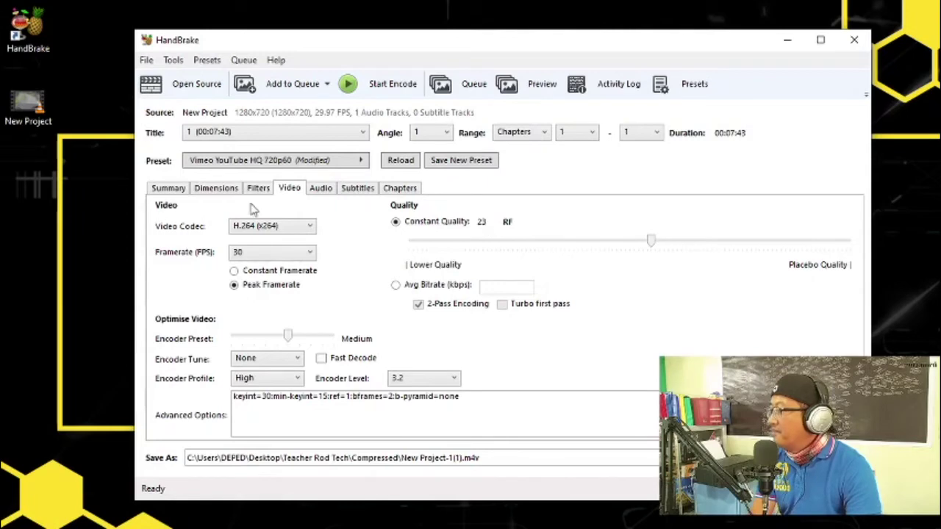
# Look over the audio, subtitle and chapter settings of the encode
pyautogui.click(325, 192)
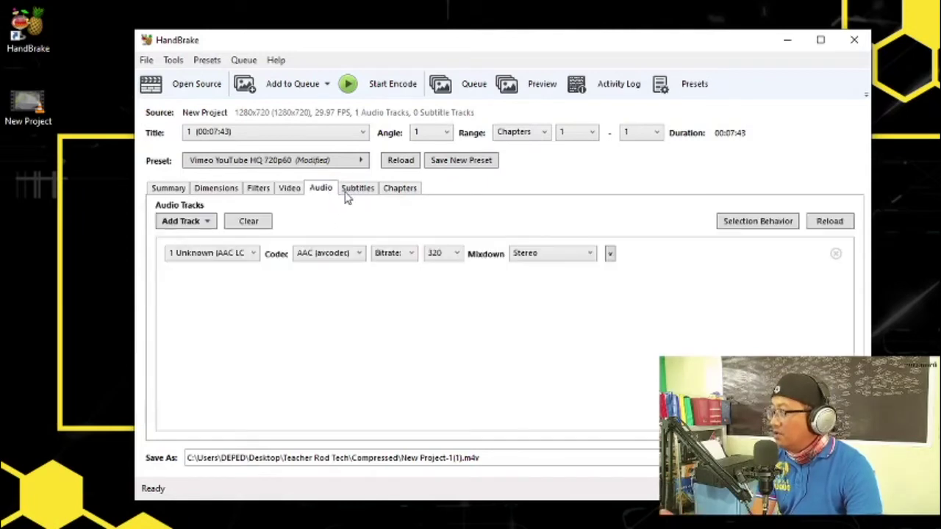
pyautogui.click(349, 193)
pyautogui.click(391, 192)
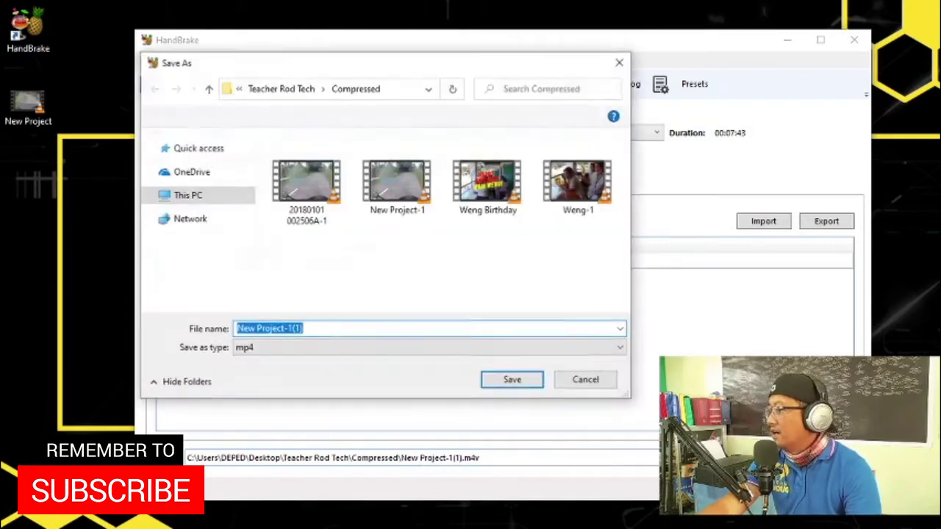
# Set the output to a file named Compressed on the Desktop and start the encode
pyautogui.click(203, 178)
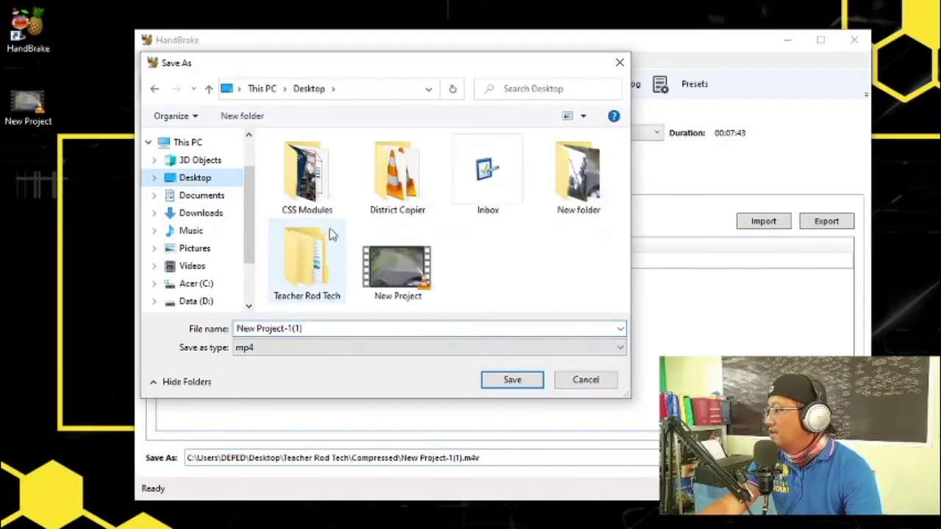
pyautogui.click(344, 328)
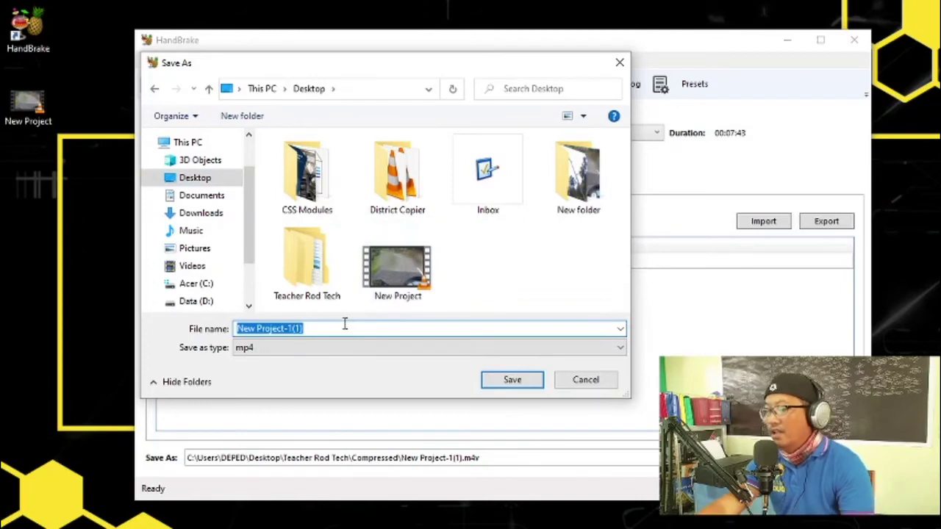
pyautogui.write('Compre')
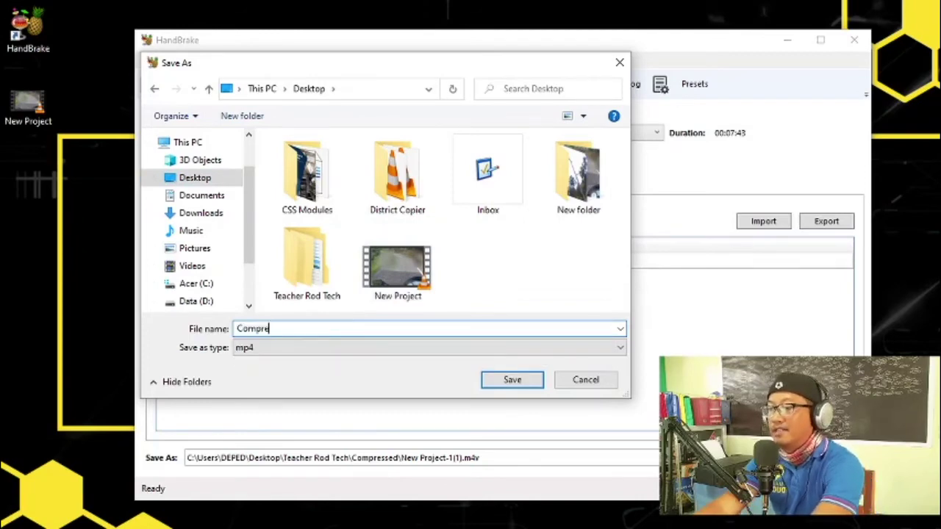
pyautogui.write('ssed')
pyautogui.click(519, 381)
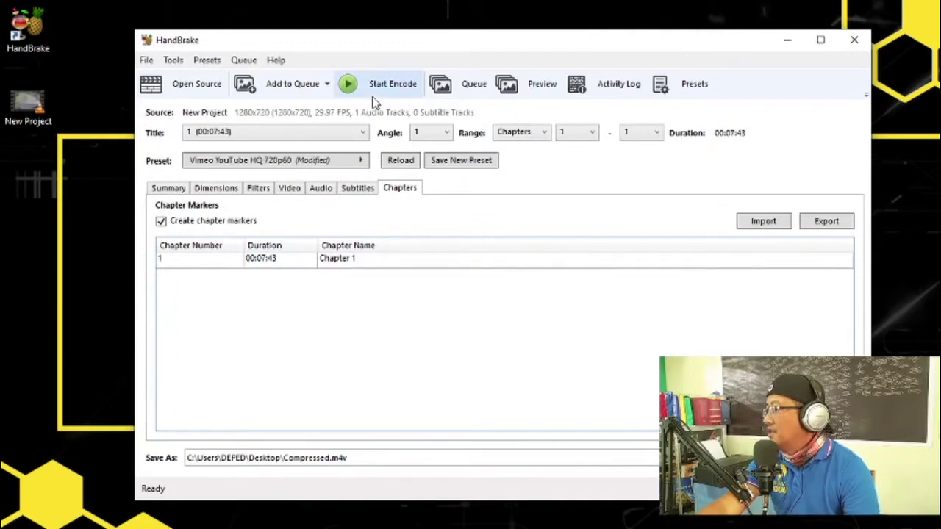
pyautogui.click(373, 95)
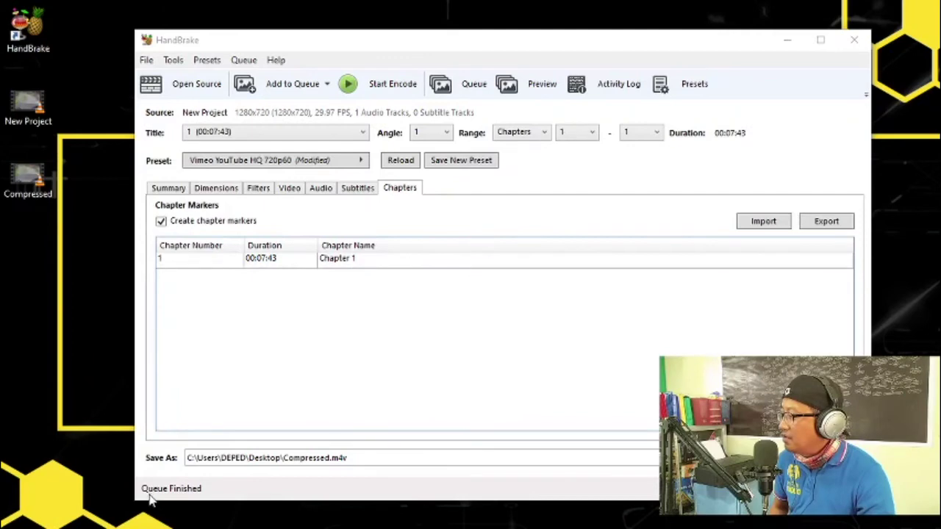
# Close HandBrake and move the New Project and Compressed videos apart on the desktop
pyautogui.click(855, 42)
pyautogui.moveTo(29, 106); pyautogui.dragTo(139, 109)
pyautogui.moveTo(28, 177); pyautogui.dragTo(301, 103)
# Open the properties of the New Project and Compressed videos side by side to compare their file sizes
pyautogui.doubleClick(142, 121)
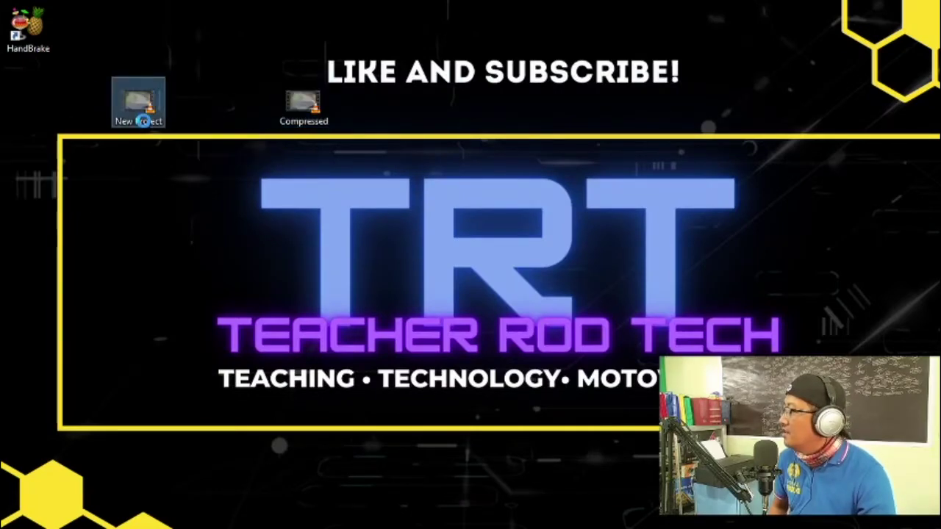
pyautogui.rightClick(142, 121)
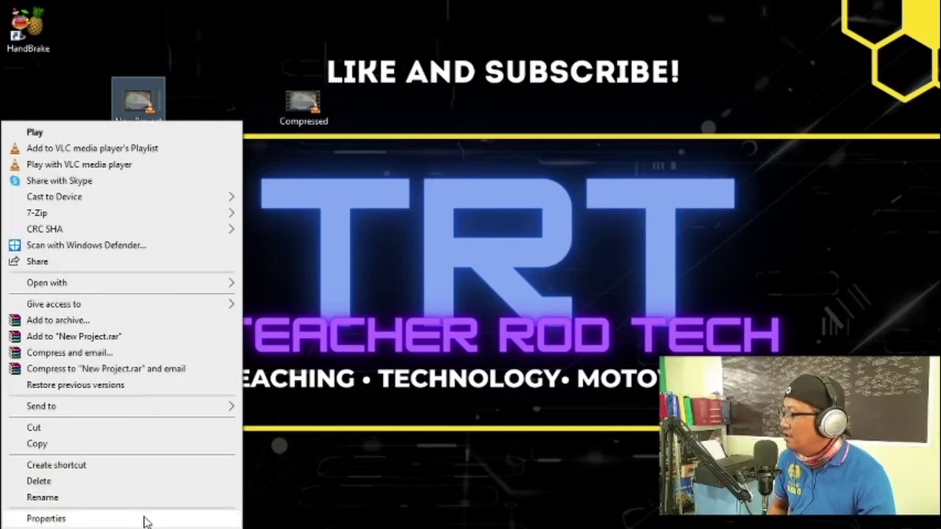
pyautogui.click(144, 522)
pyautogui.moveTo(231, 140); pyautogui.dragTo(125, 122)
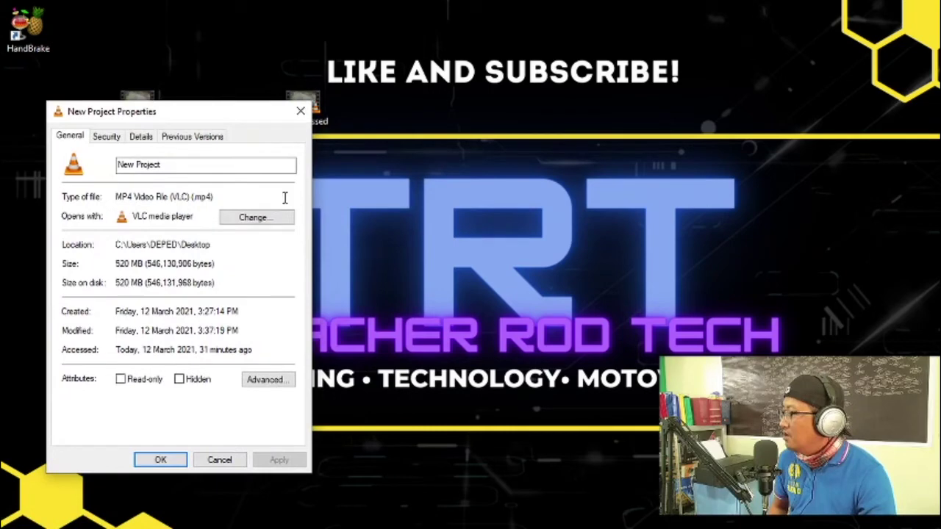
pyautogui.moveTo(316, 110); pyautogui.dragTo(426, 114)
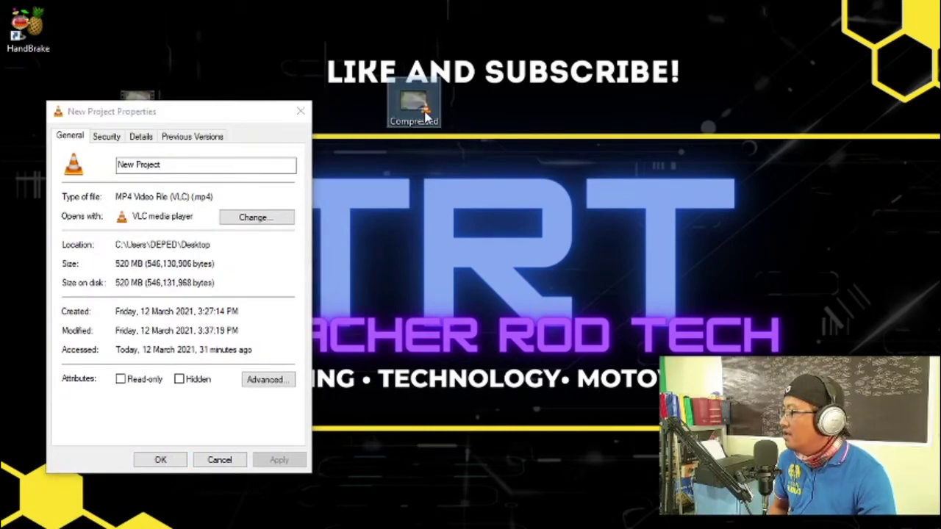
pyautogui.rightClick(424, 112)
pyautogui.click(392, 509)
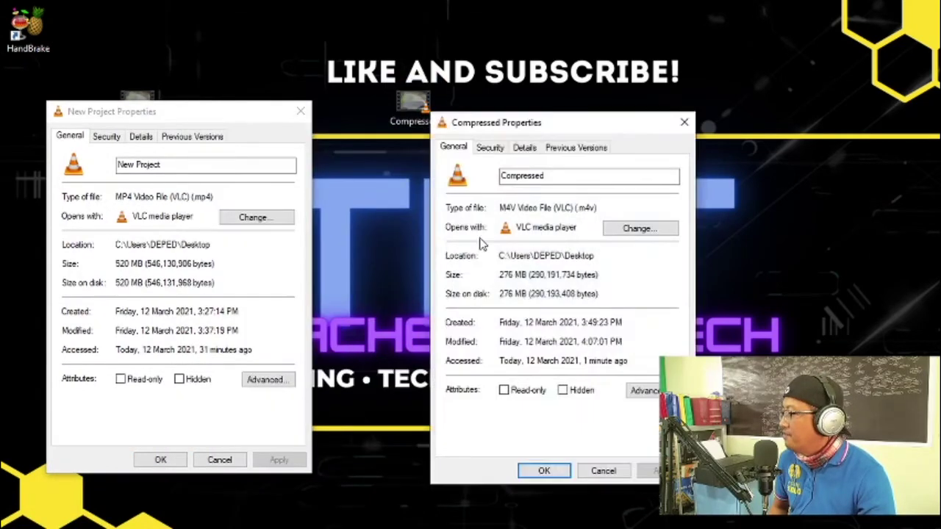